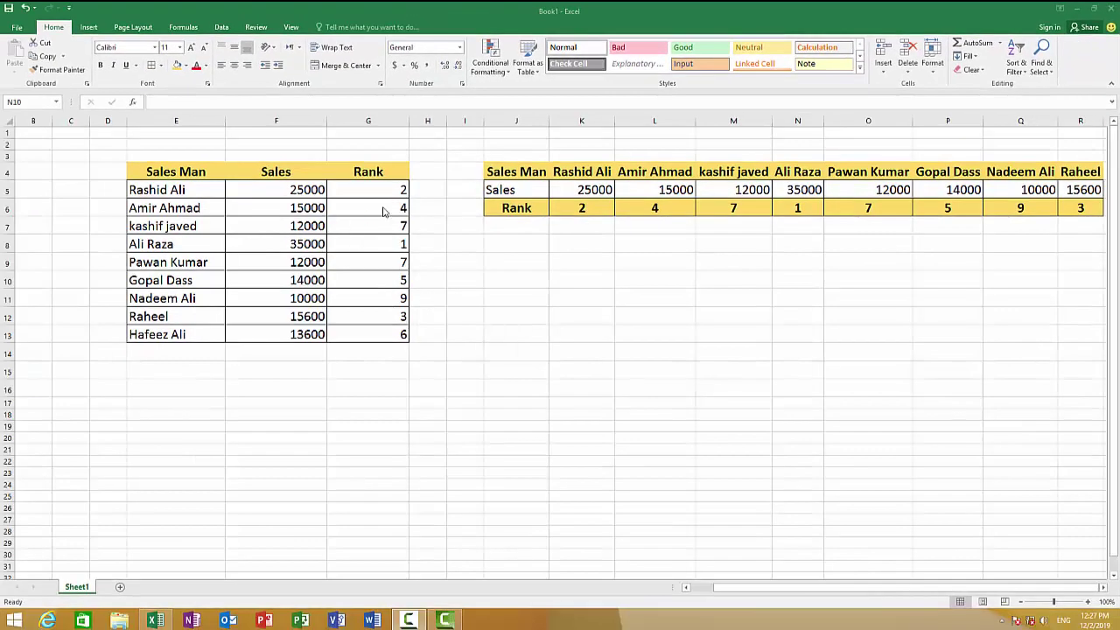
Clear the existing formulas from the Rank column of the vertical sales table, cells G5:G13.
left_click_drag(399, 194, 403, 334)
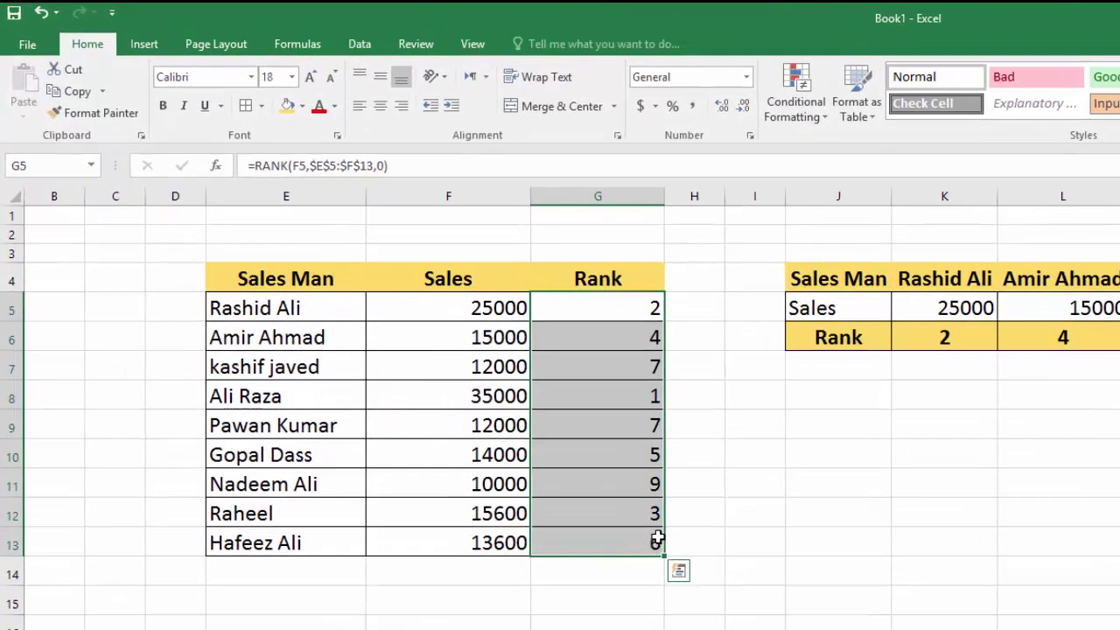
key("Delete")
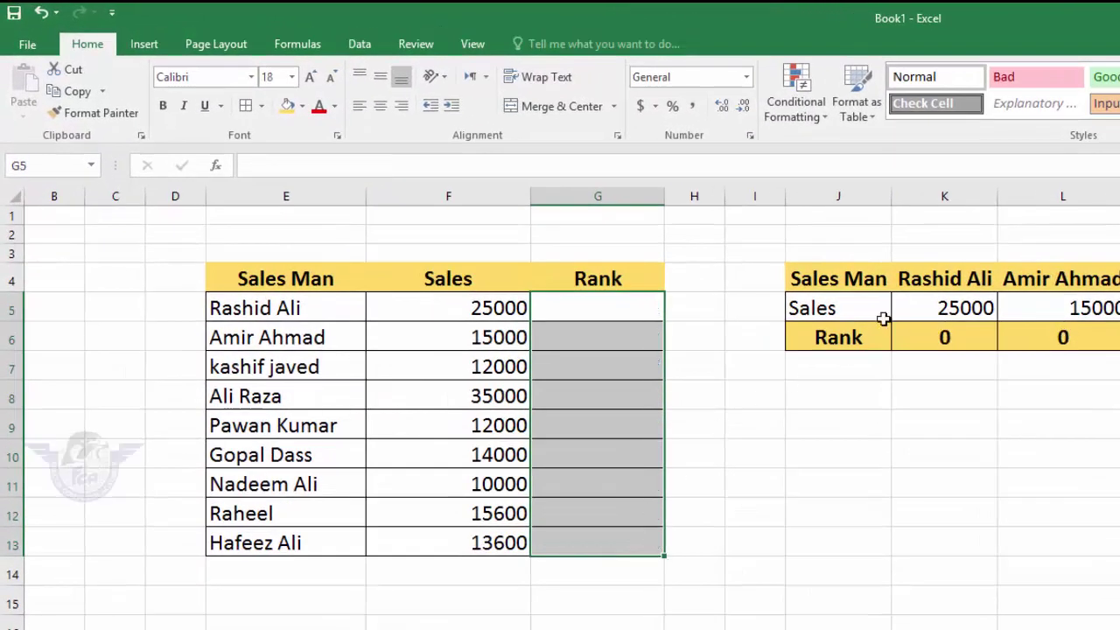
left_click(798, 387)
Enter =RANK(F5,$E$5:$F$13,0) in G5 to rank the first salesman's sales in descending order.
left_click(652, 313)
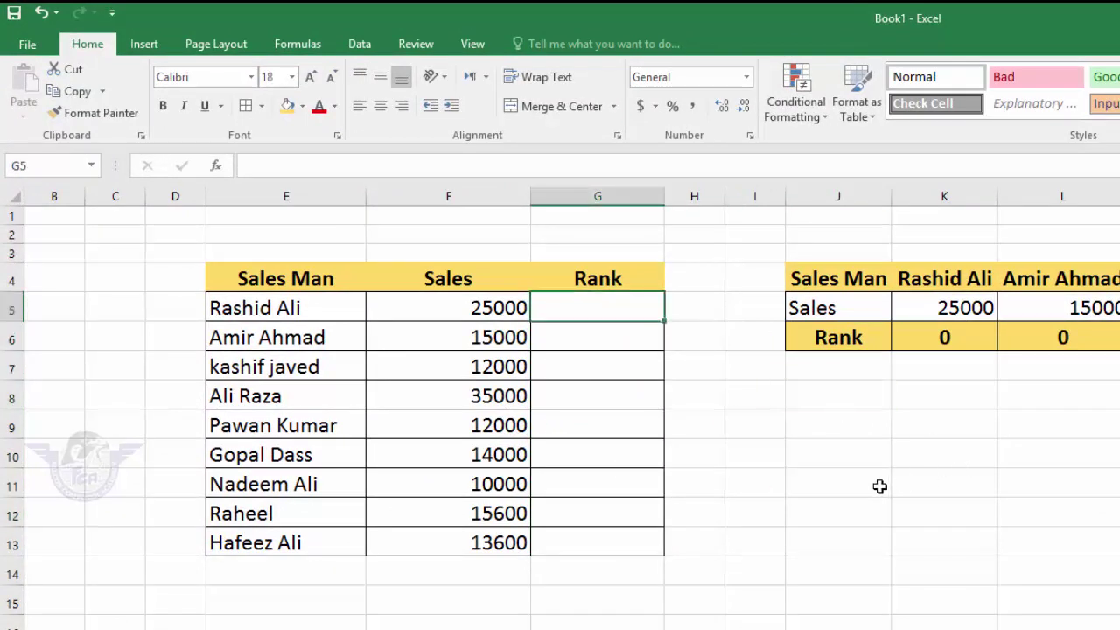
type("=")
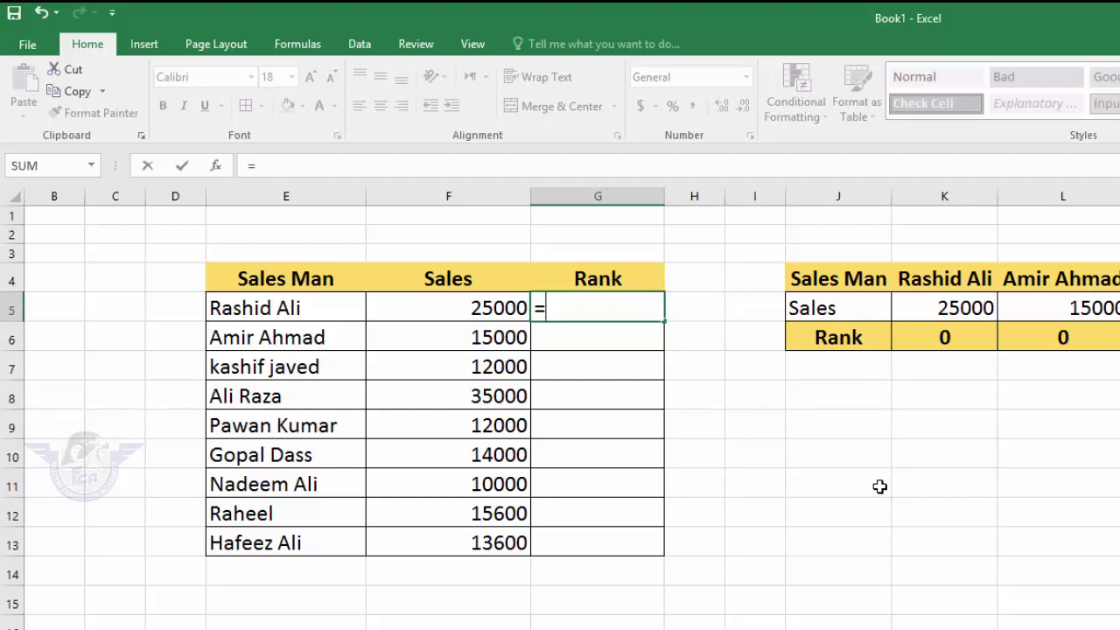
type("rank")
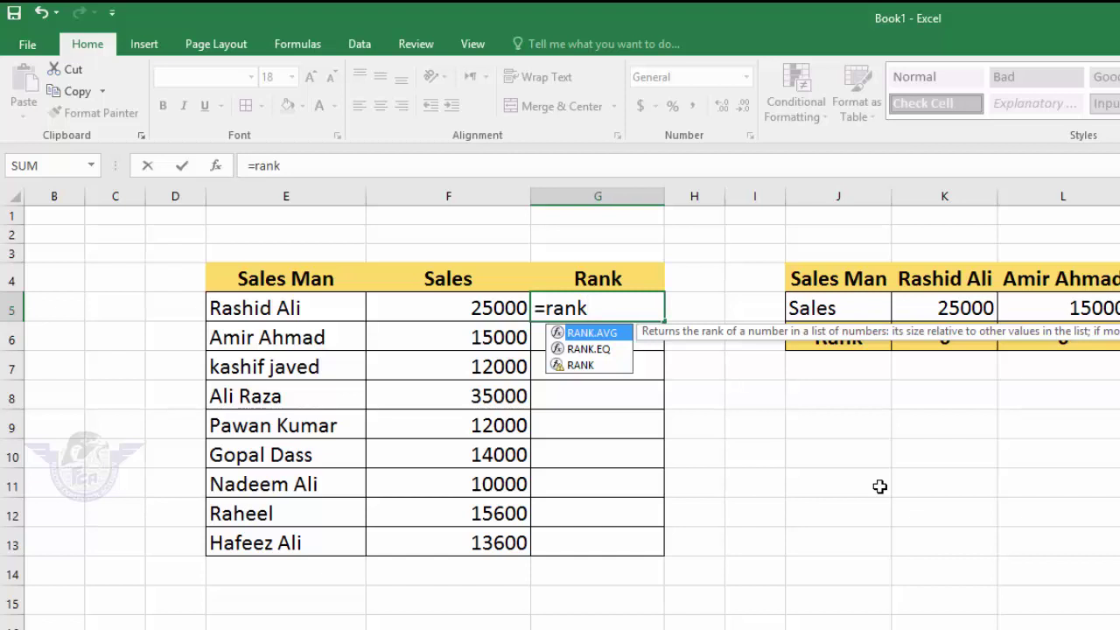
type("(")
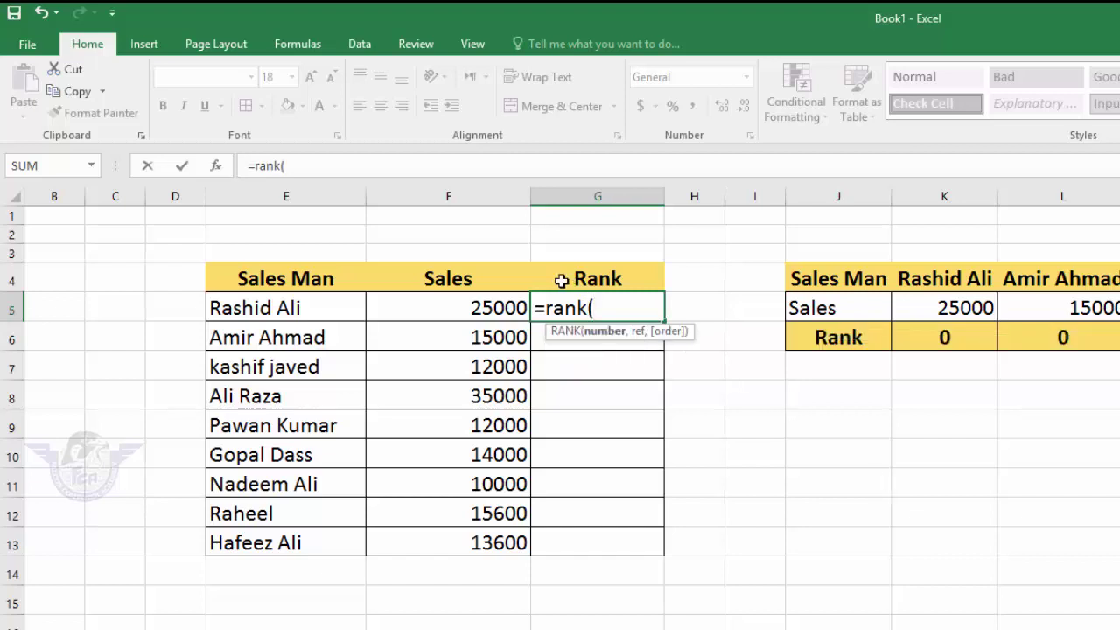
left_click(505, 308)
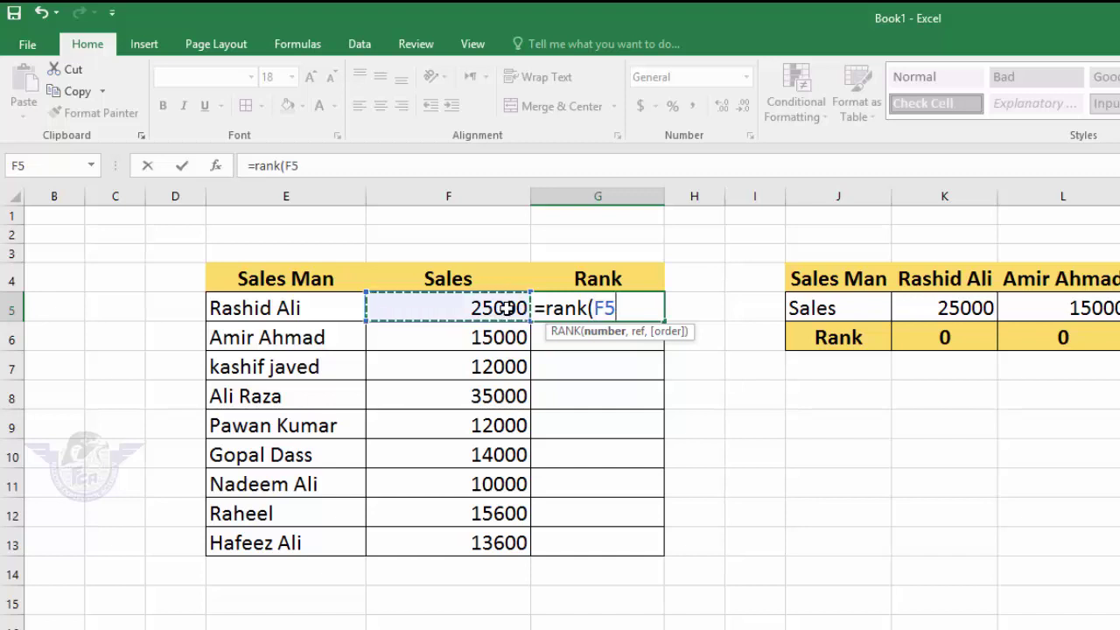
type(",")
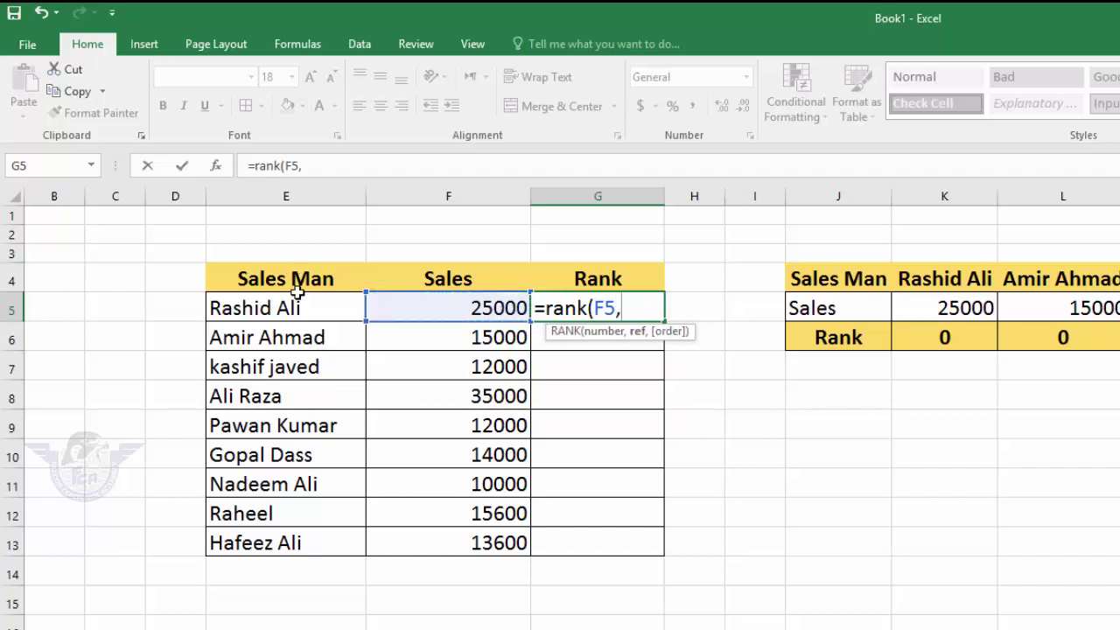
left_click_drag(298, 308, 420, 529)
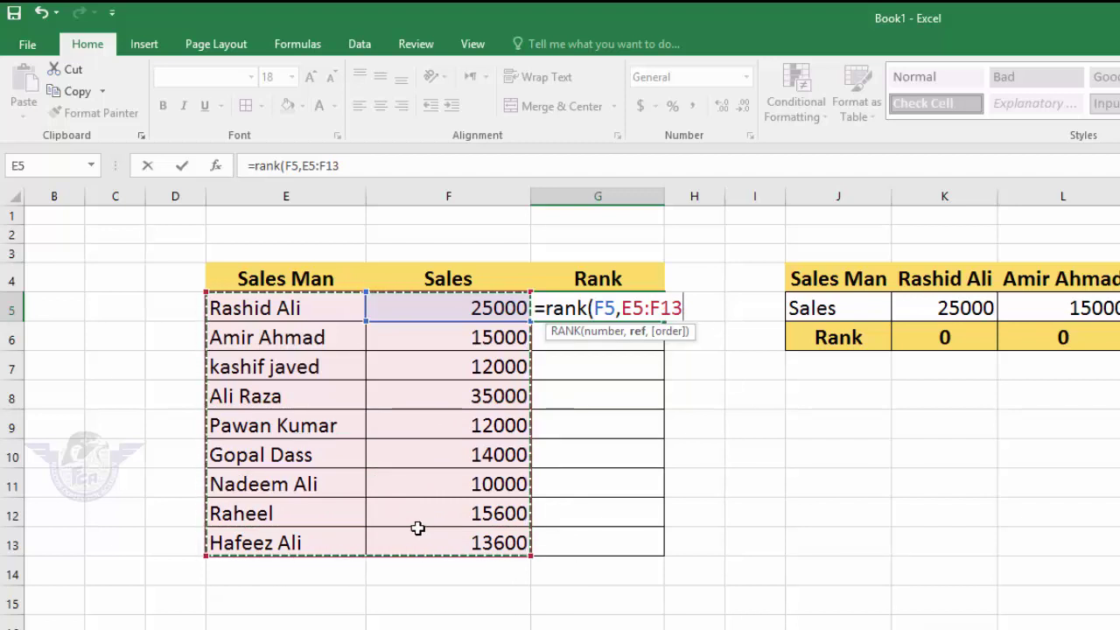
key("F4")
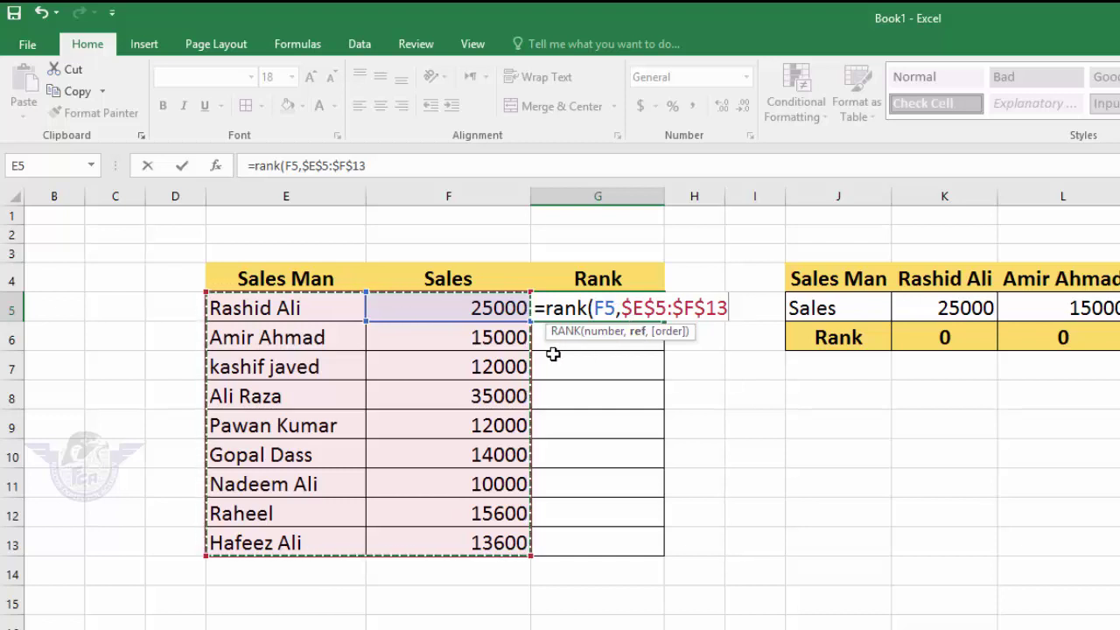
type(",")
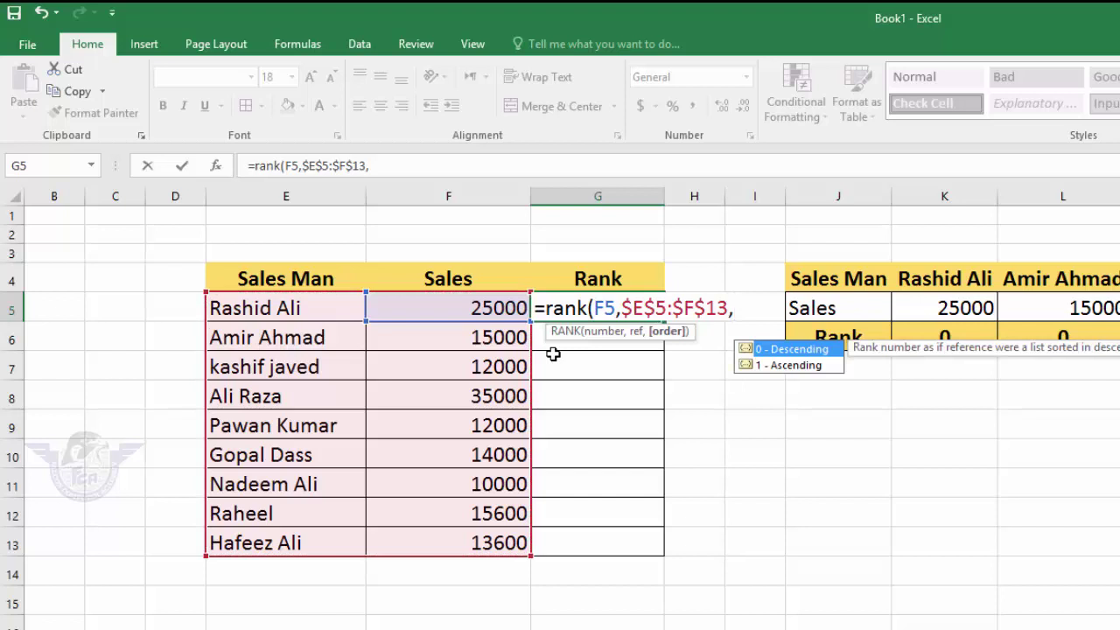
type("0)")
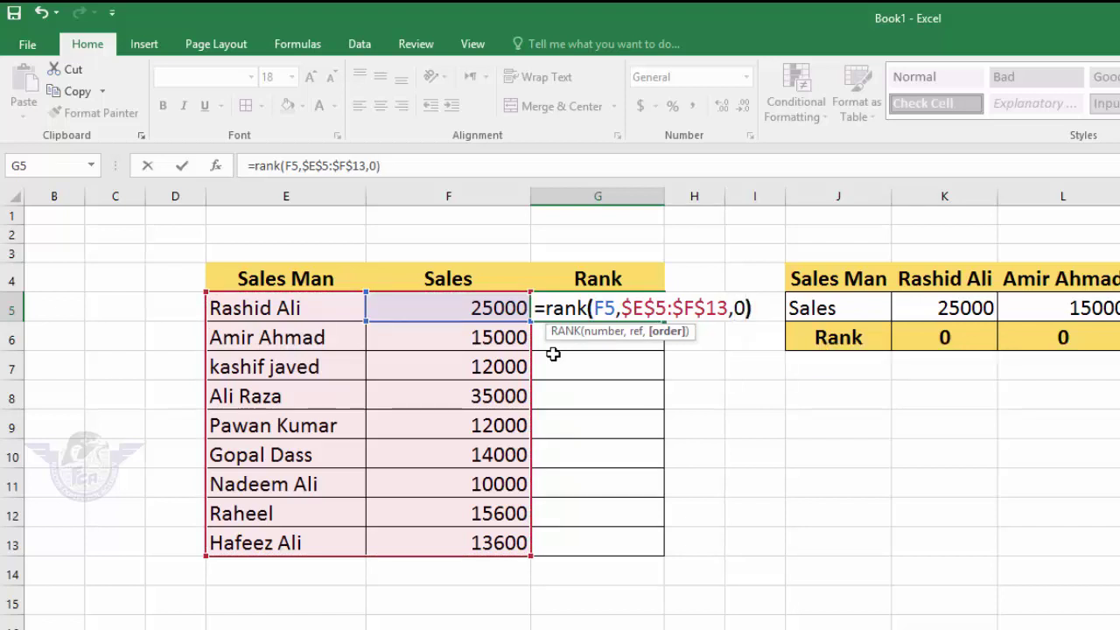
key("Return")
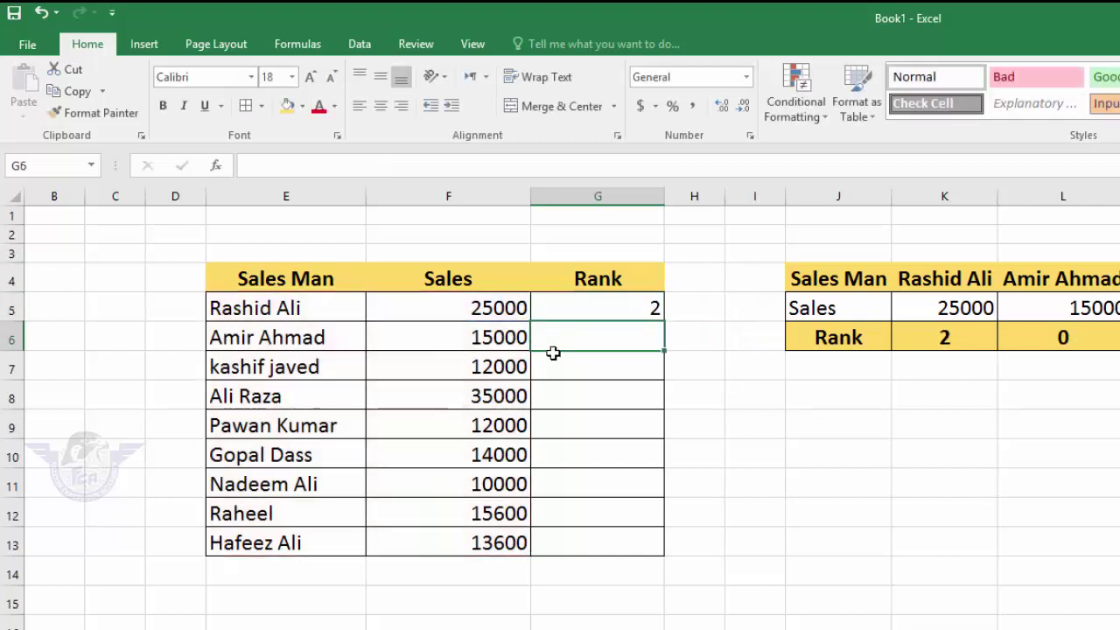
Fill the RANK formula from G5 down through G13.
left_click(599, 302)
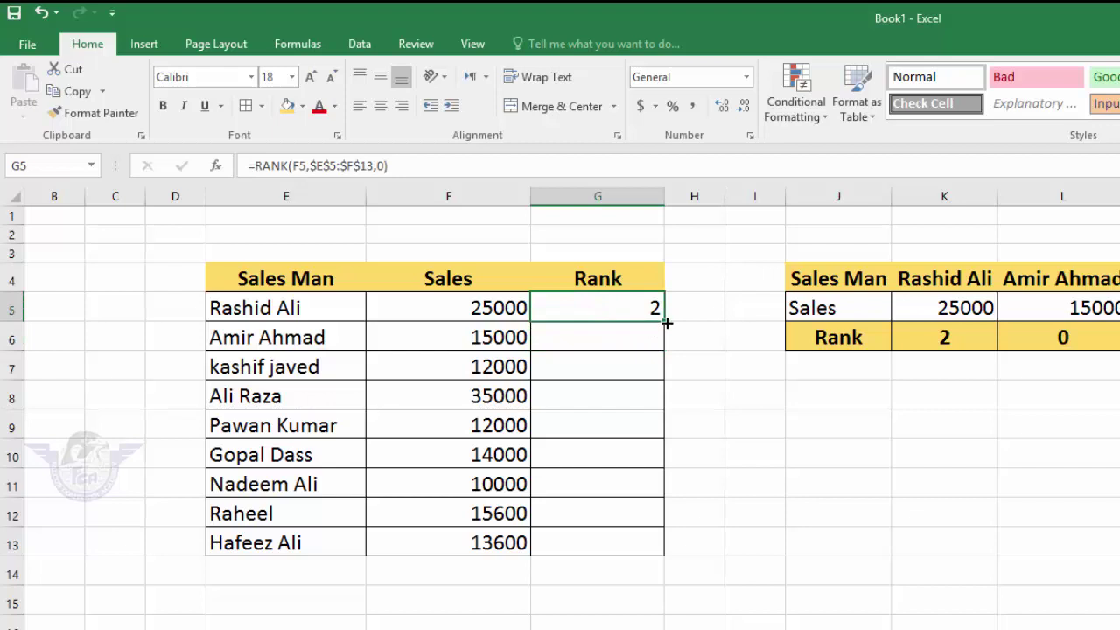
left_click_drag(666, 323, 661, 555)
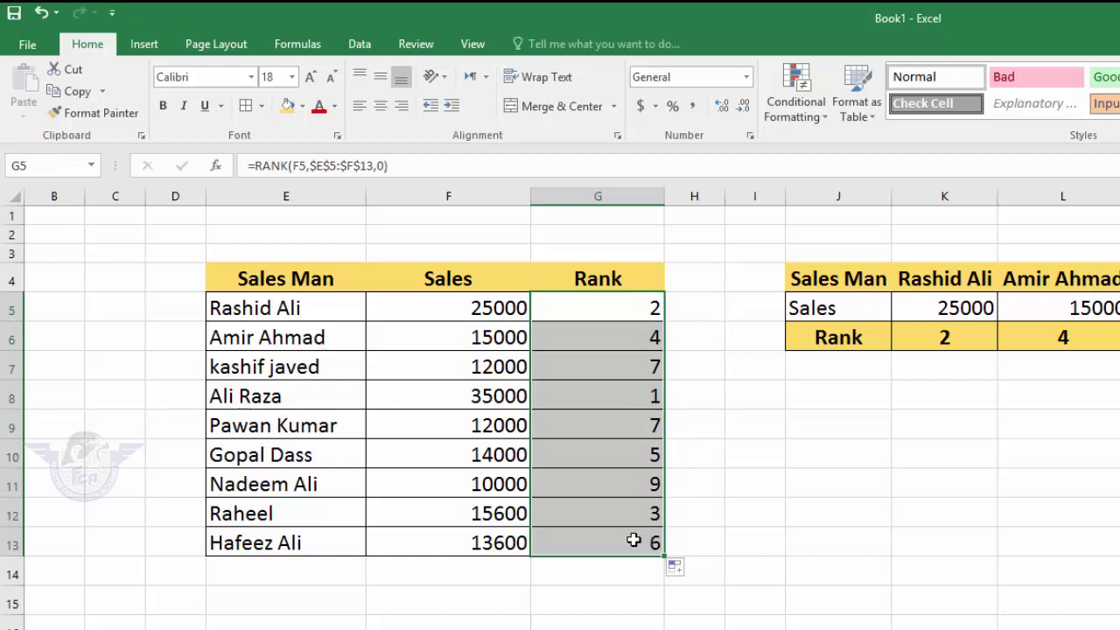
left_click(581, 432)
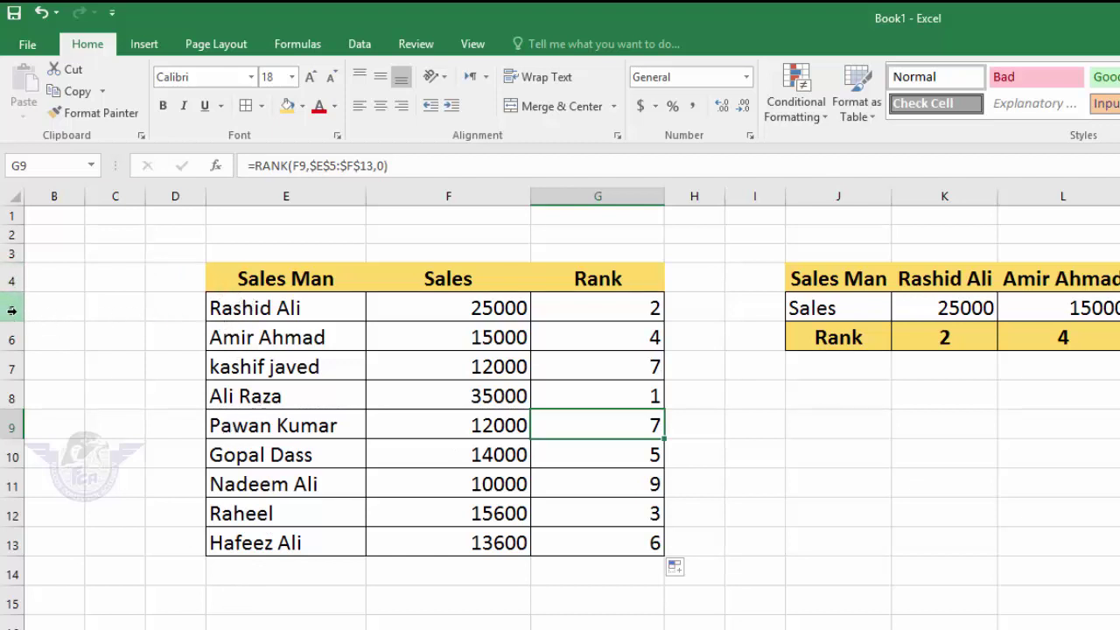
Select the names in E5:E13 to count the entries in the Sales Man column.
left_click_drag(14, 310, 4, 420)
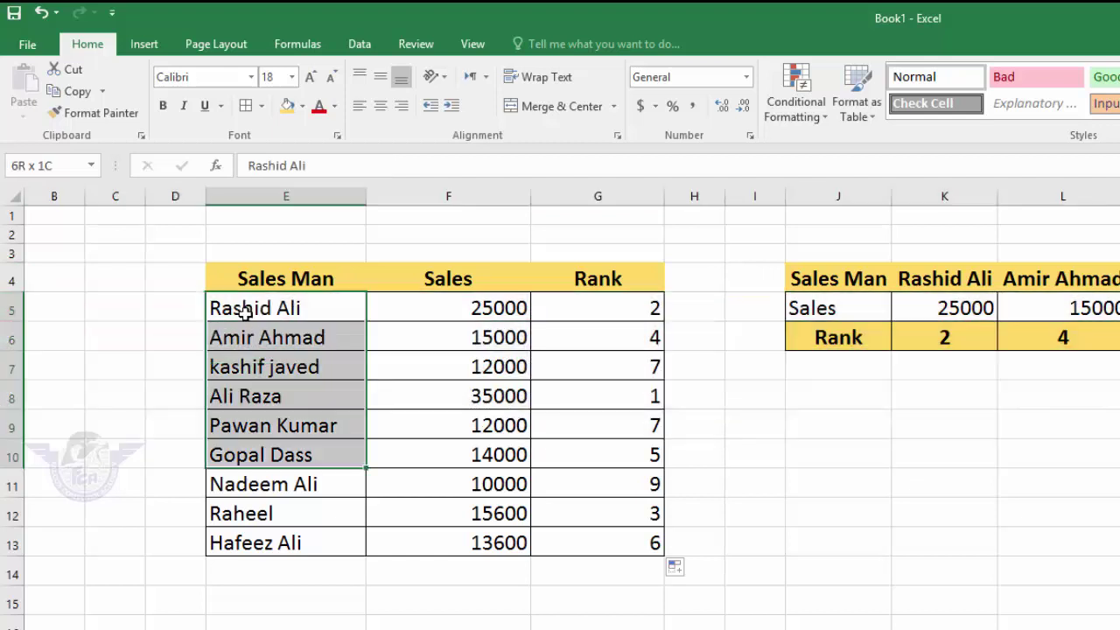
key("shift+Down")
key("shift+Down")
key("shift+Down")
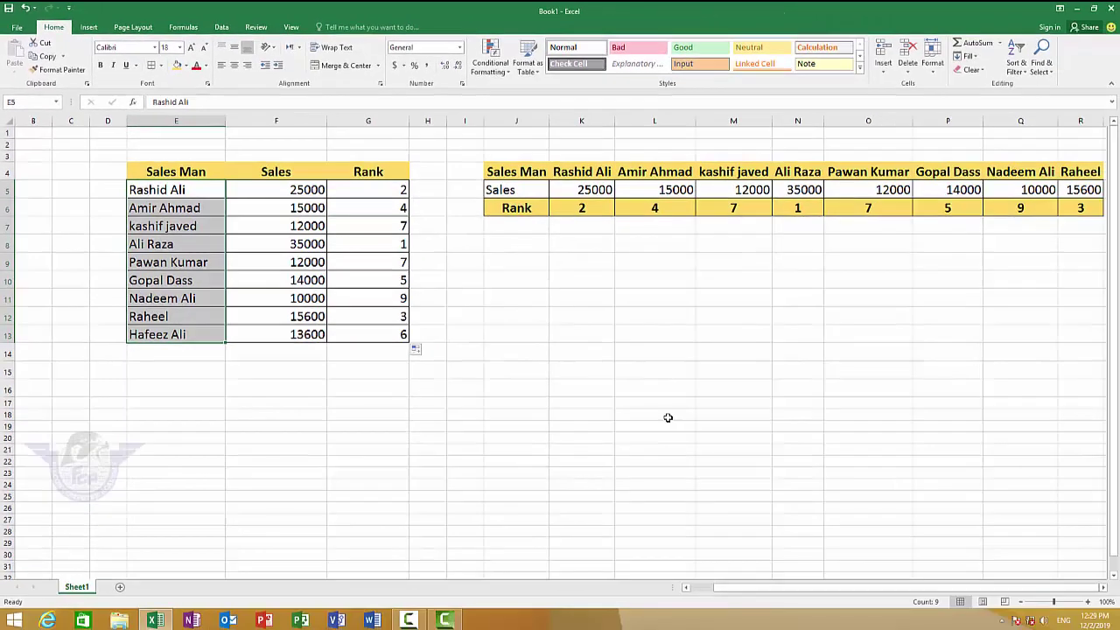
Enter =TRANSPOSE(E4:G13) as an array formula across the empty range J18:R20.
left_click(515, 413)
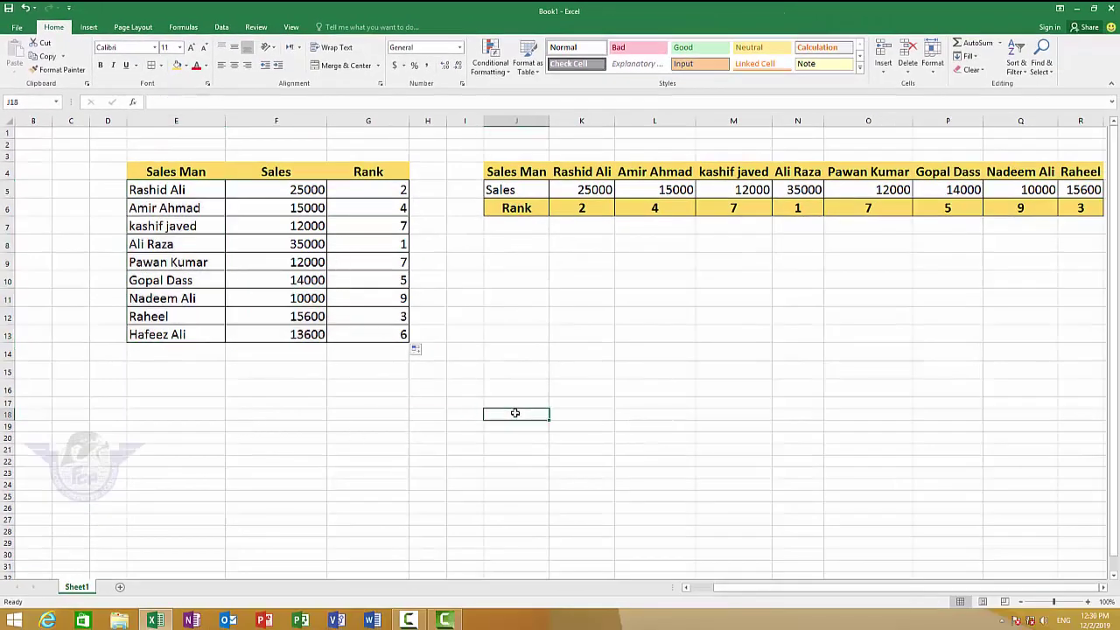
key("shift+Right")
key("shift+Right")
key("shift+Right")
key("shift+Right")
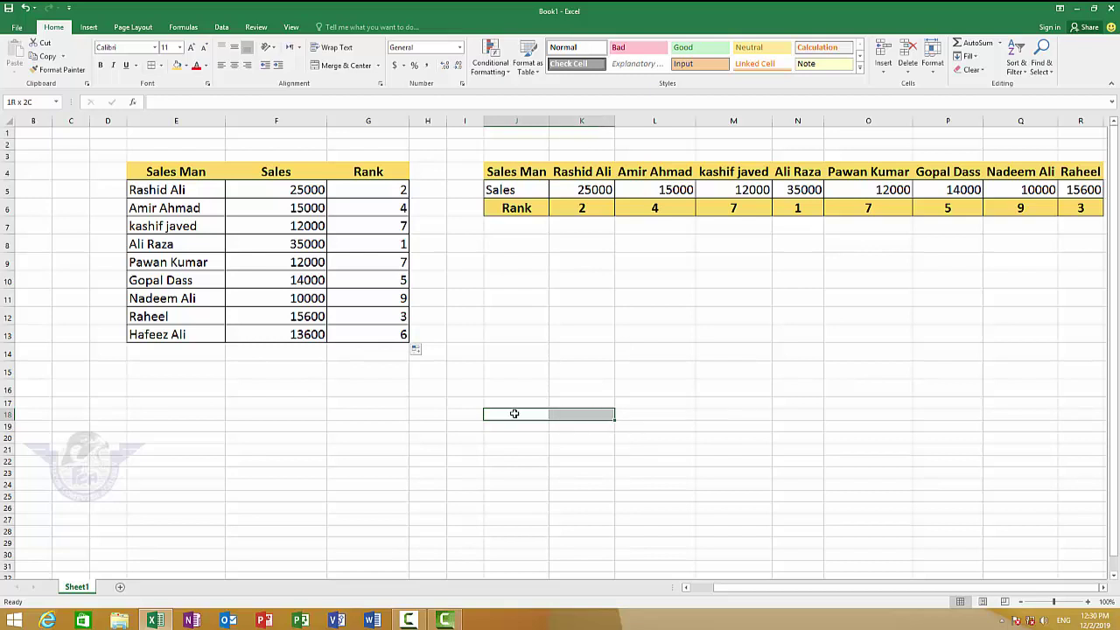
key("shift+Right")
key("shift+Right")
key("shift+Right")
key("shift+Right")
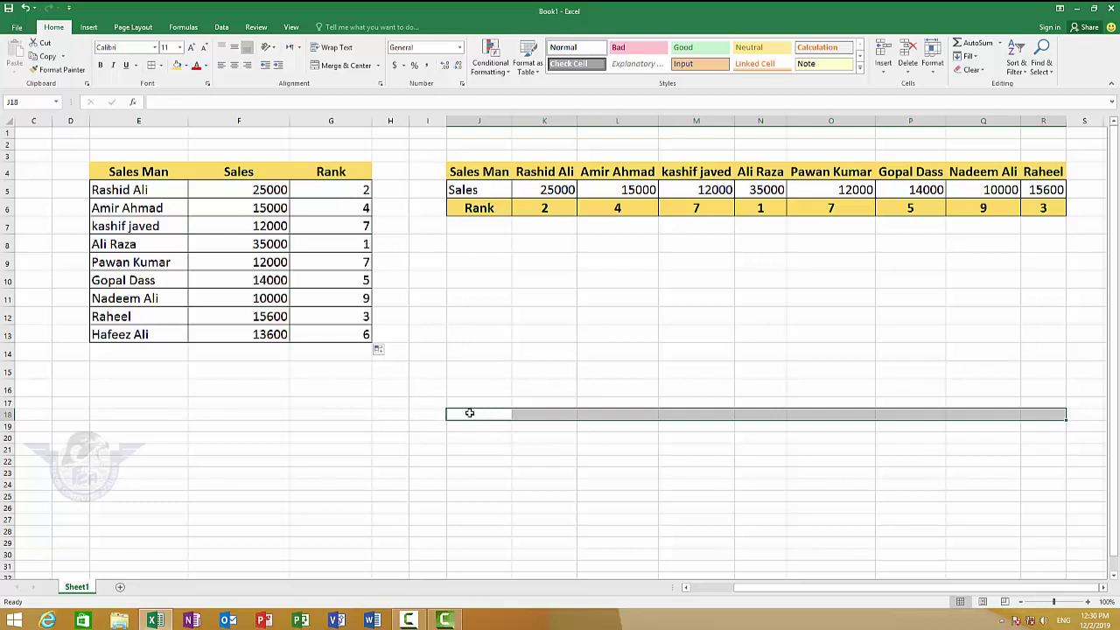
key("shift+Down")
key("shift+Down")
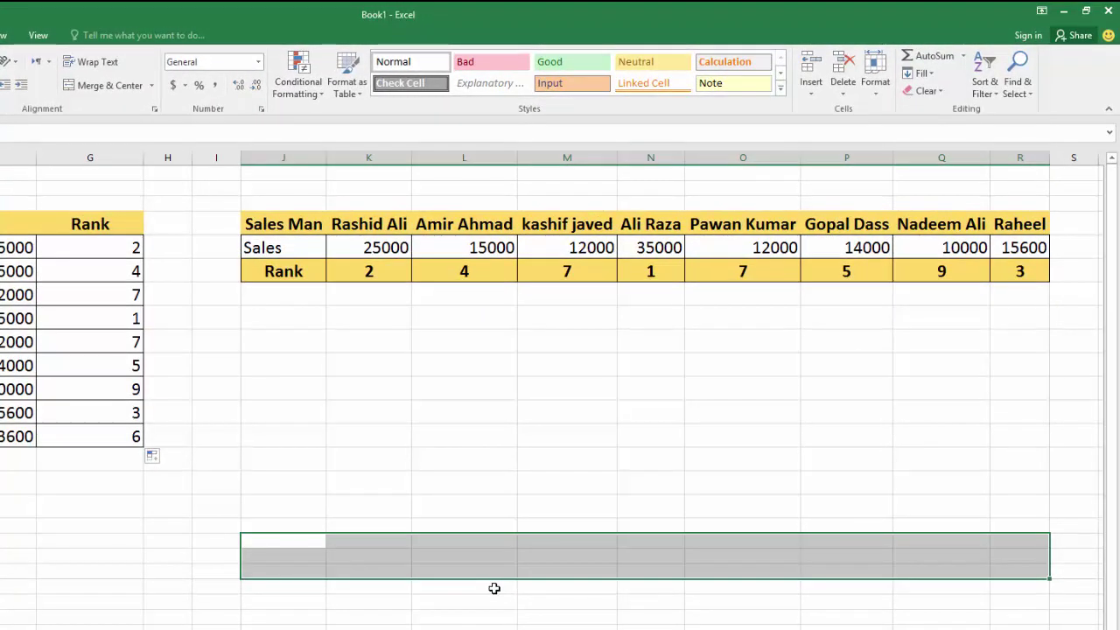
type("=")
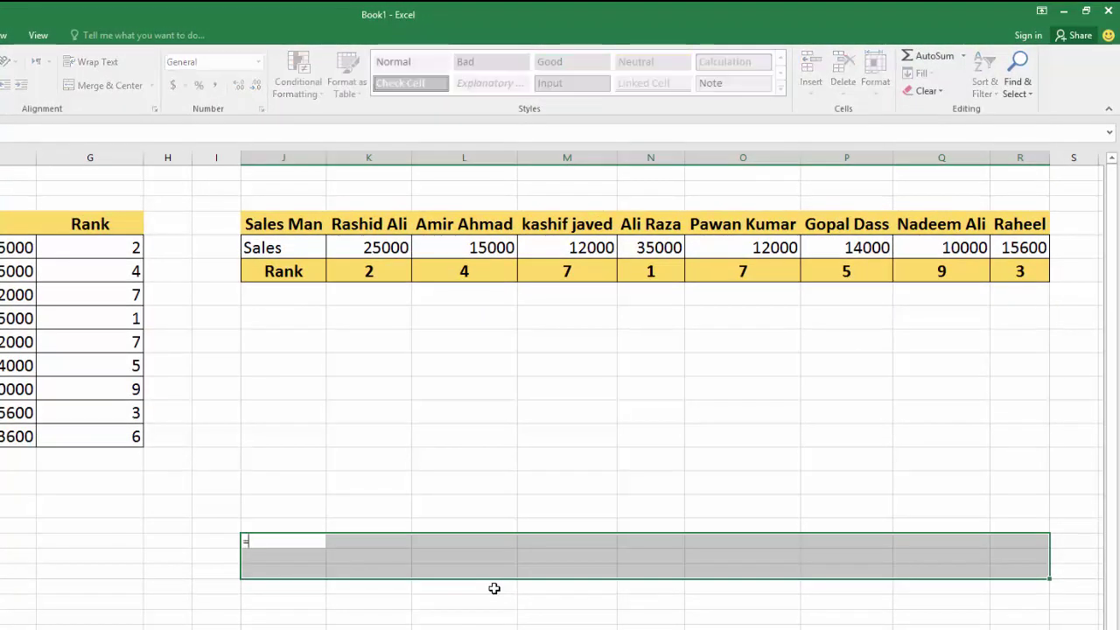
type("trans")
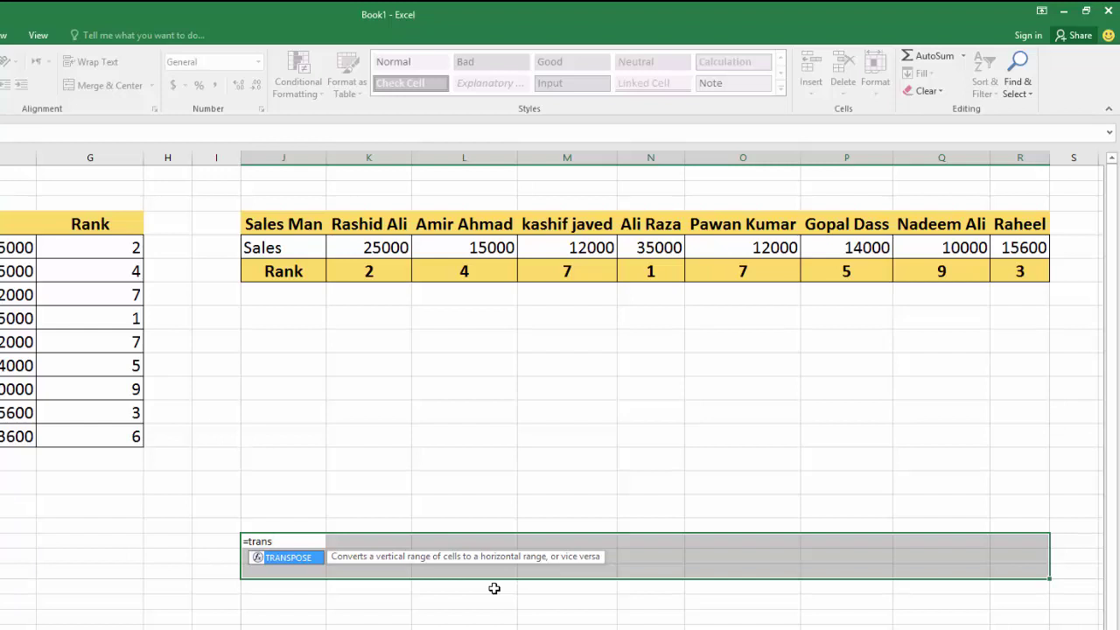
key("Tab")
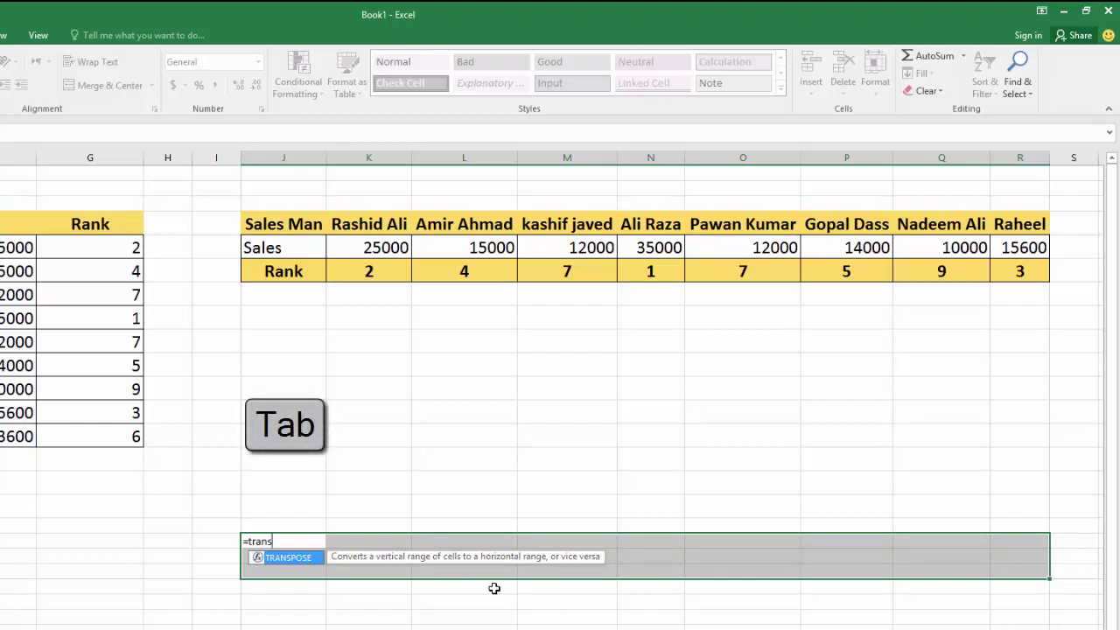
key("Tab")
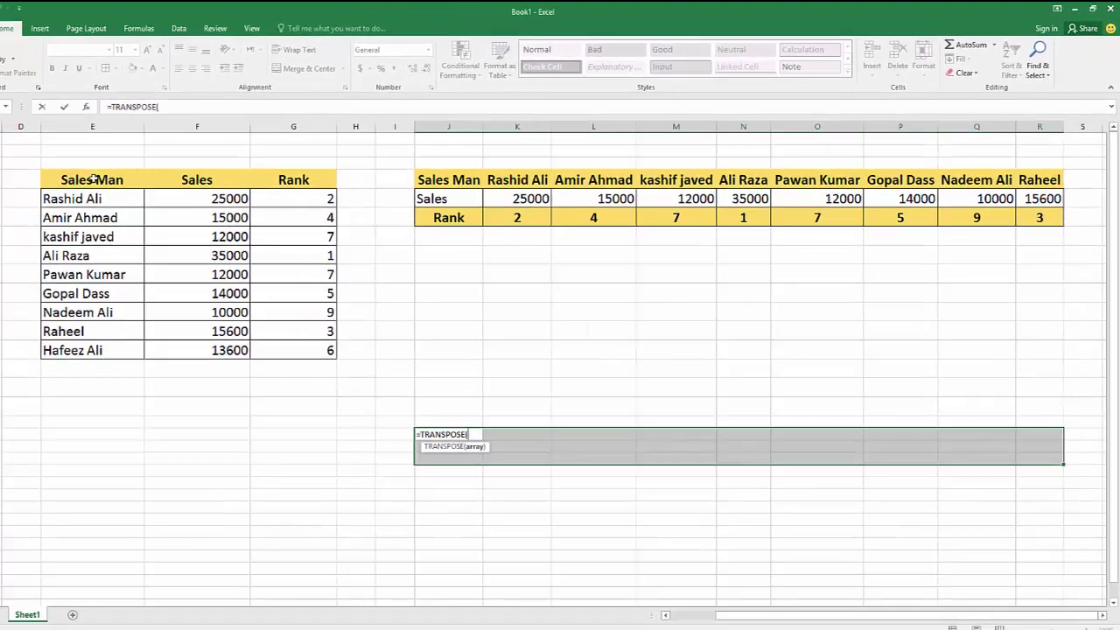
left_click_drag(93, 179, 299, 354)
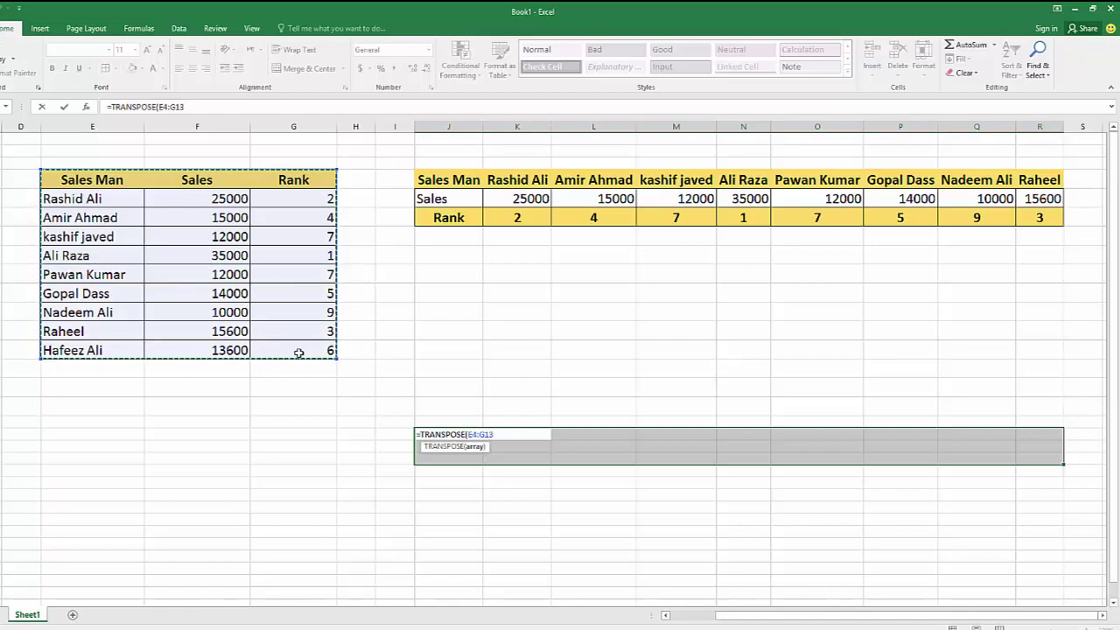
type(")")
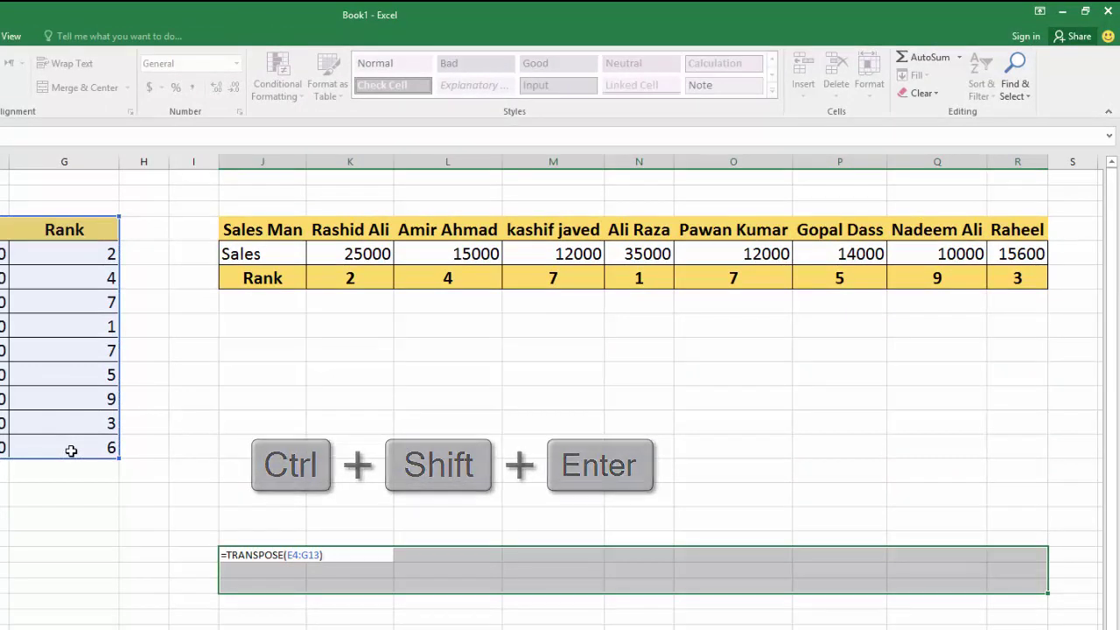
key("ctrl+shift+Return")
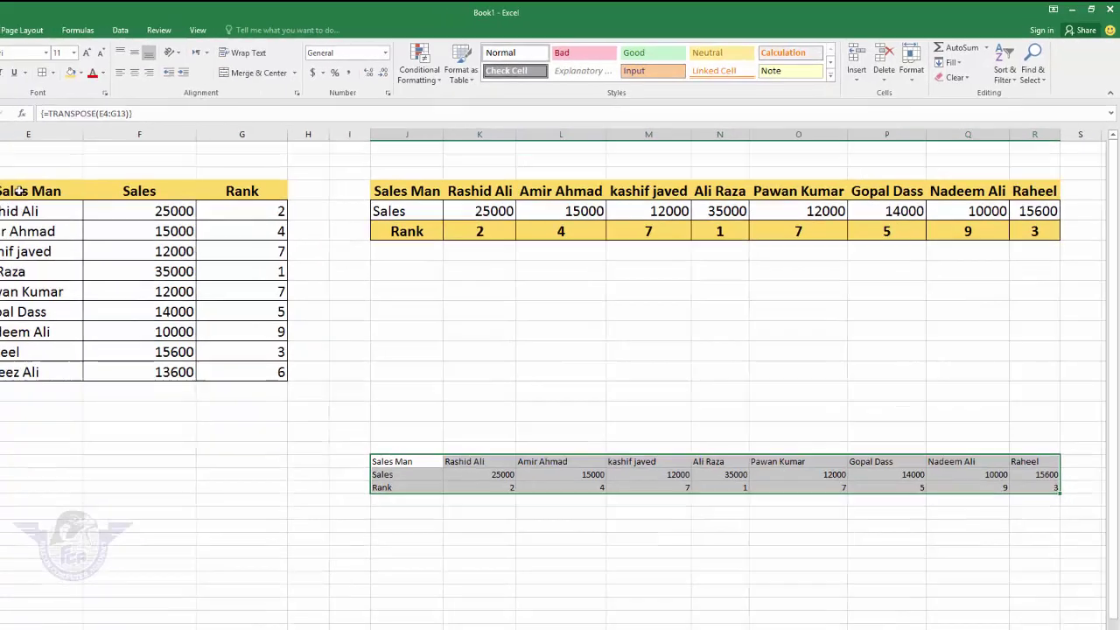
Copy the formatting of E4:G5 onto the transposed table in J18:R20 with Format Painter.
left_click_drag(135, 174, 329, 186)
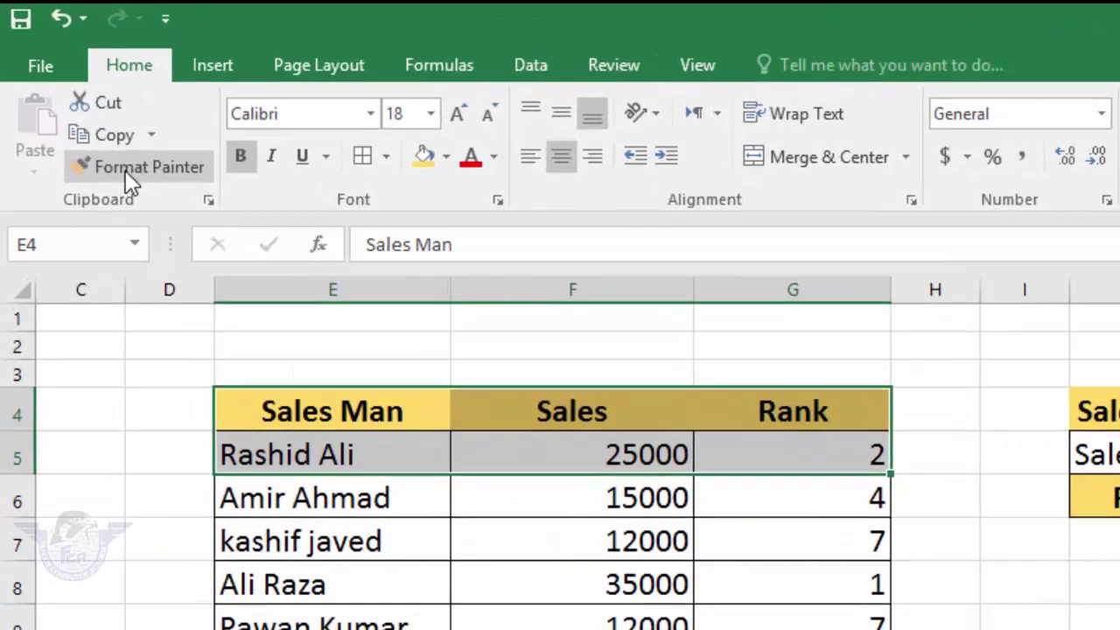
left_click(129, 167)
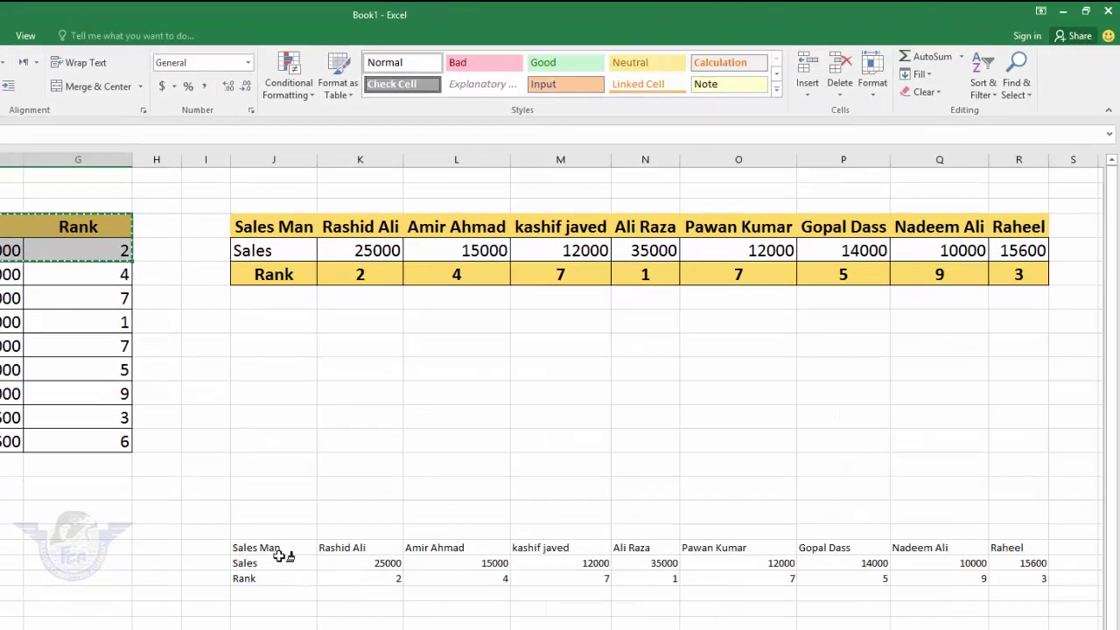
mouse_move(282, 548)
left_mouse_down()
mouse_move(315, 566)
mouse_move(784, 579)
mouse_move(1025, 563)
mouse_move(1032, 574)
left_mouse_up()
left_click(300, 418)
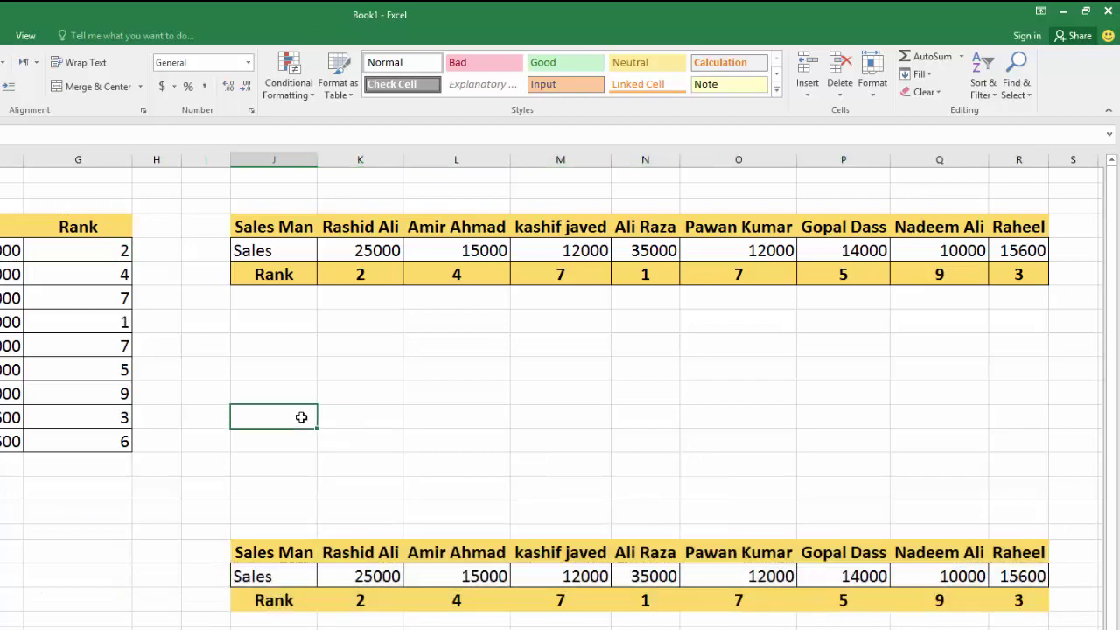
Set the sales value in F7 to 19000 to test the linked ranks and transposed table.
left_click(4, 301)
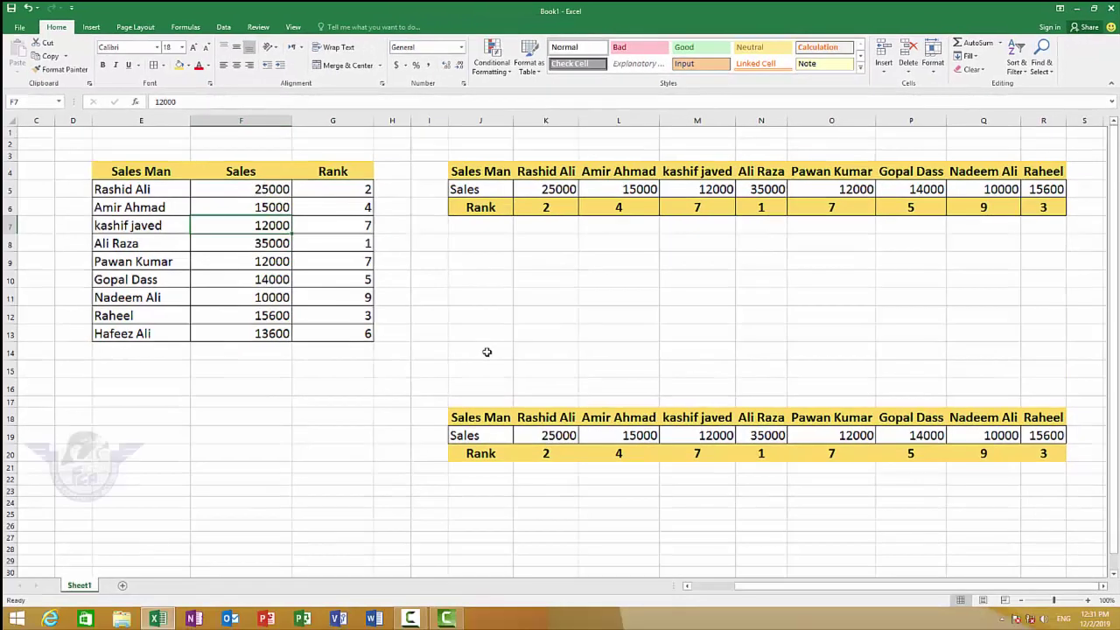
type("19000")
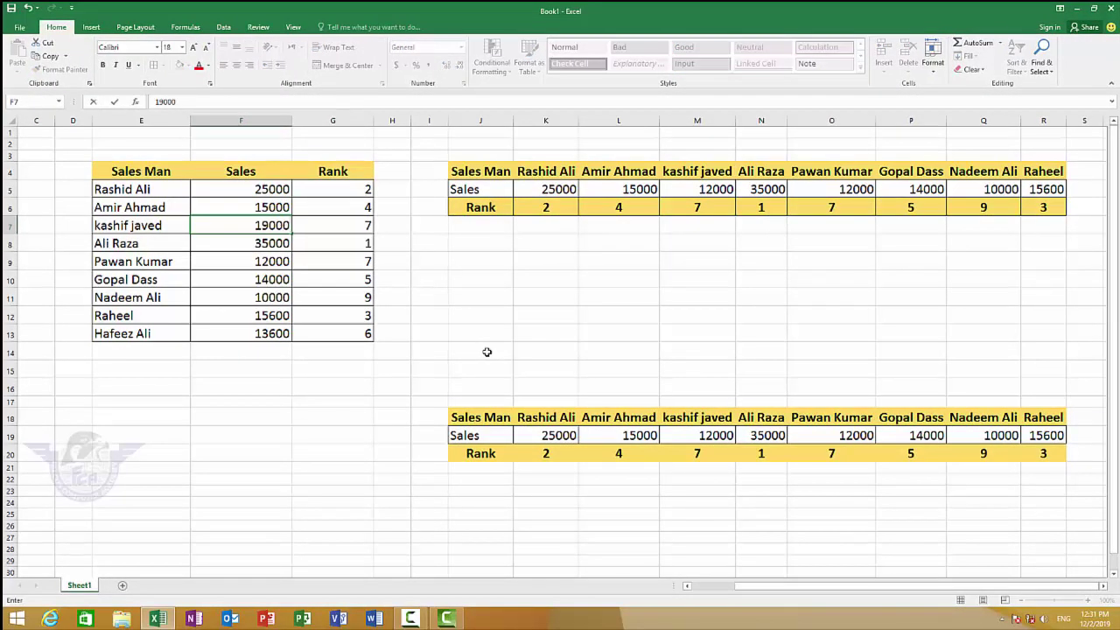
key("Return")
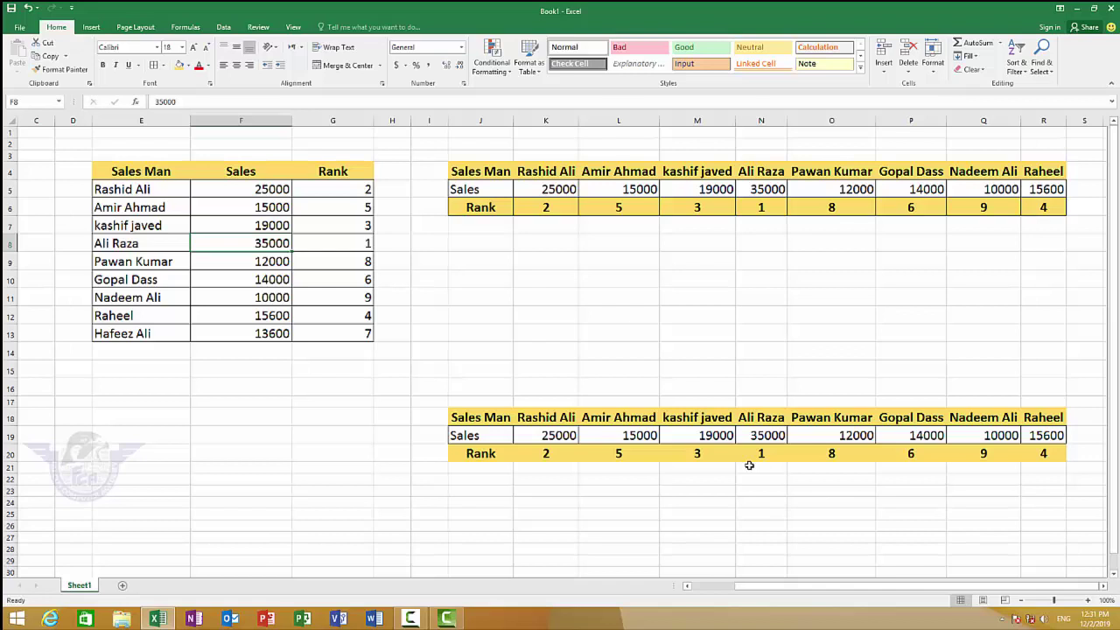
left_click(180, 466)
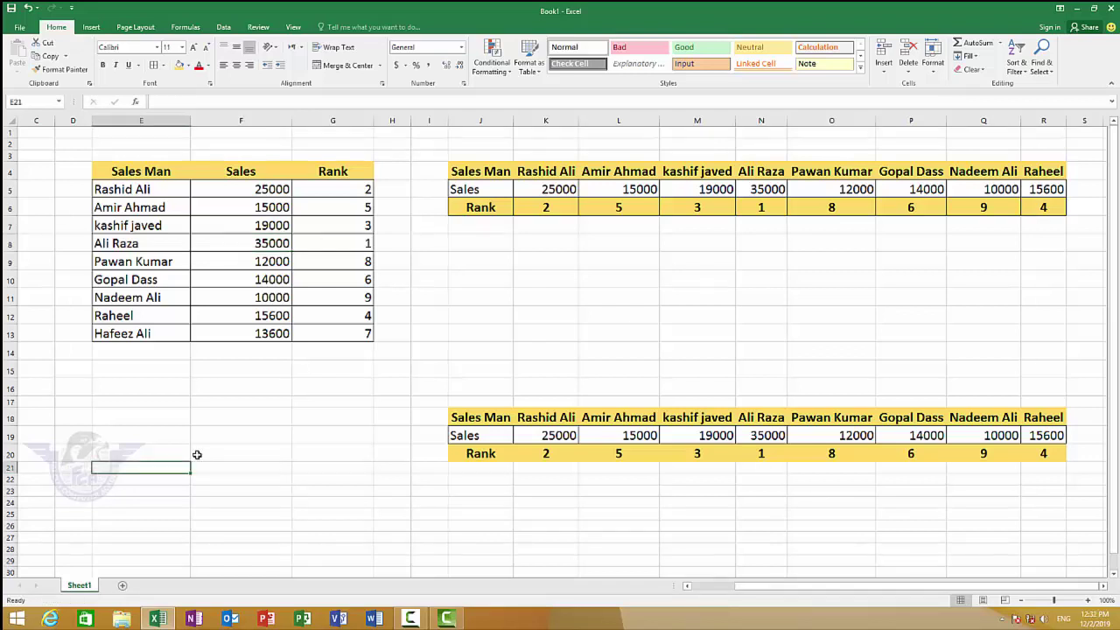